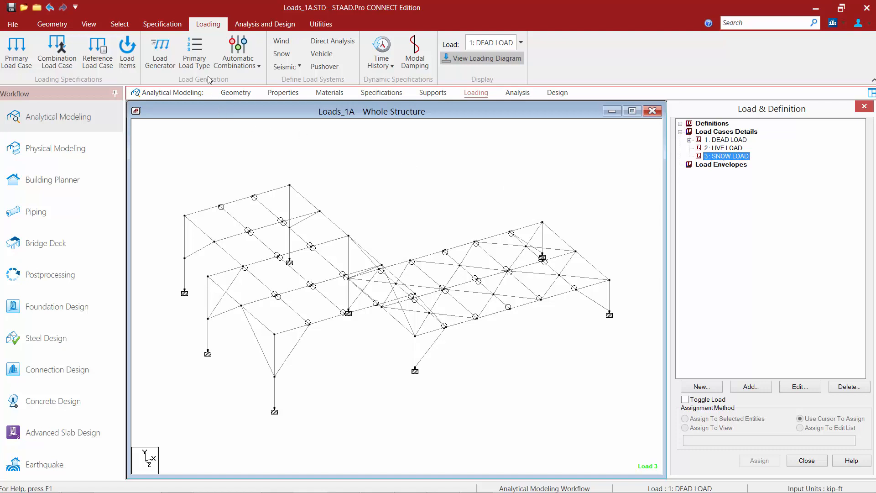
Step: Start creating load items for the SNOW LOAD case and bring up the member load types
click(203, 23)
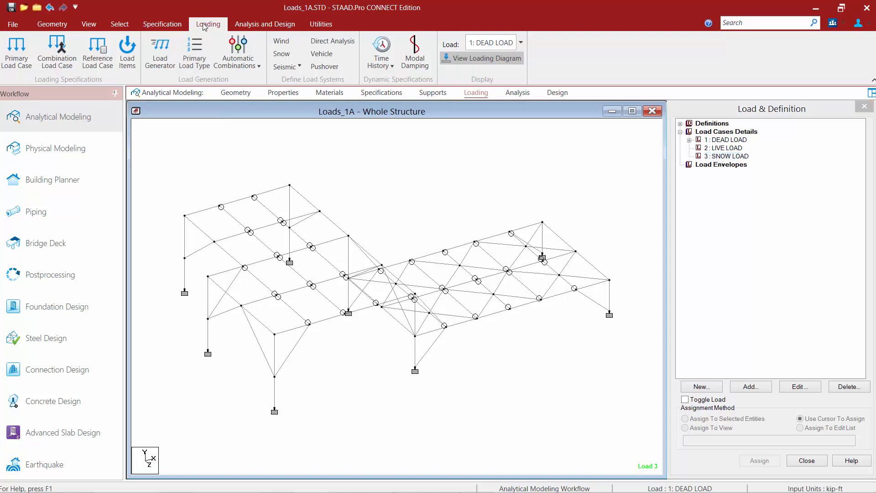
click(131, 50)
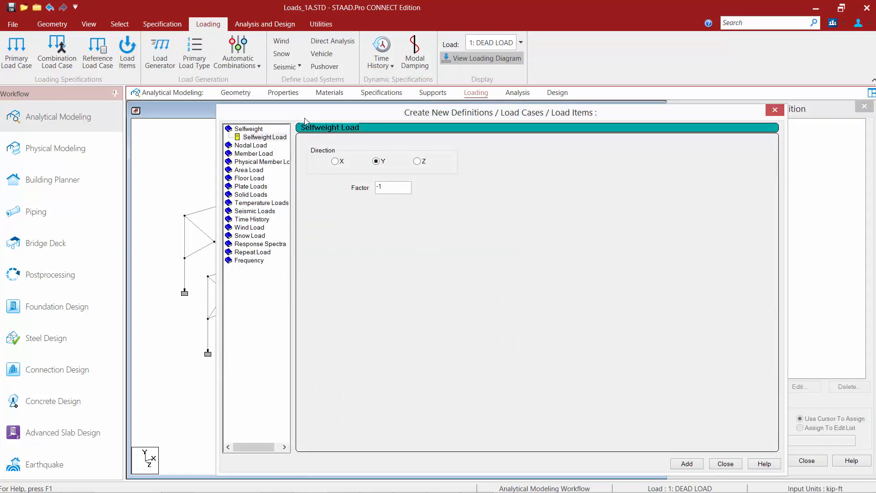
click(242, 155)
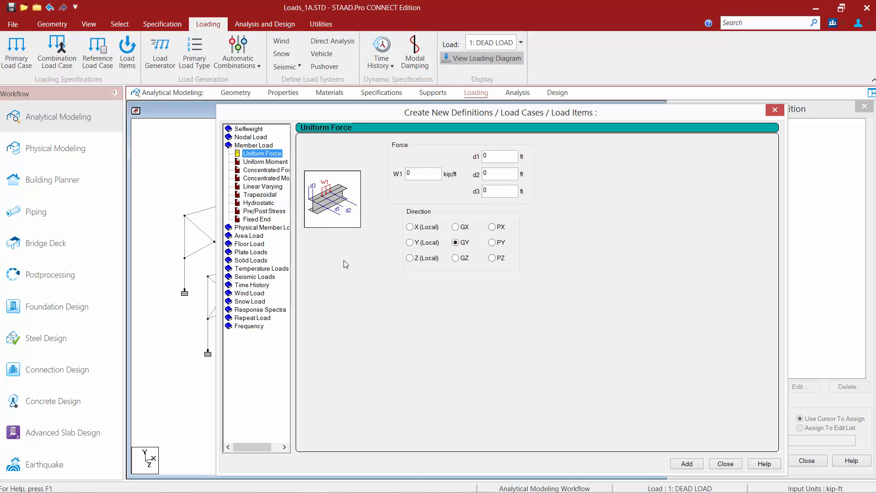
Step: Review the settings of the moment, concentrated, linear varying and trapezoidal member load types
click(266, 162)
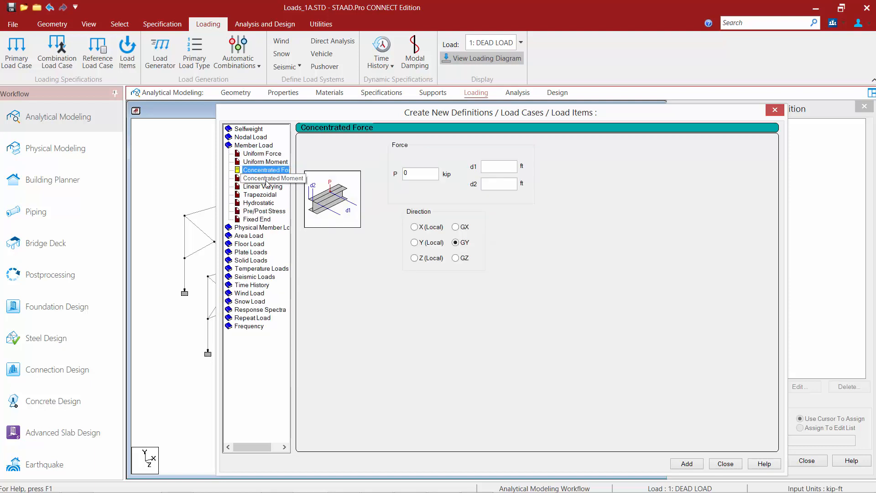
click(267, 178)
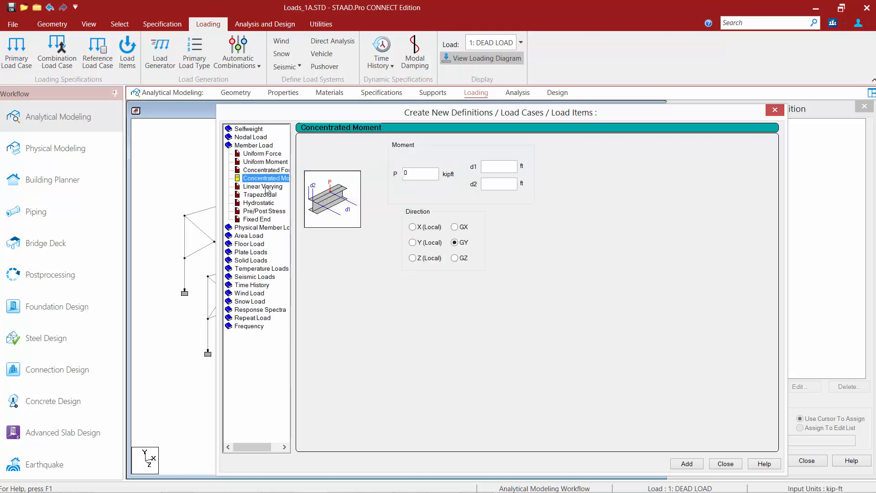
click(267, 189)
click(263, 195)
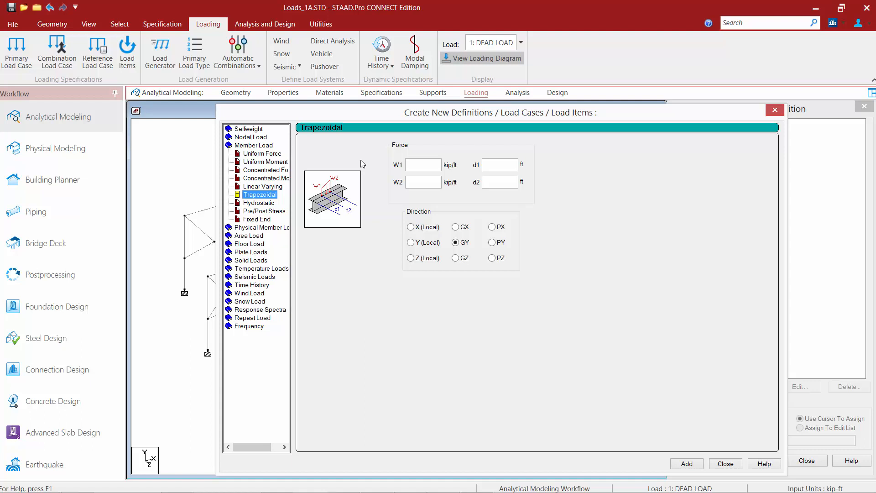
Step: Add a uniform force member load of -0.03 kip/ft in the GY direction to the snow load case
click(271, 156)
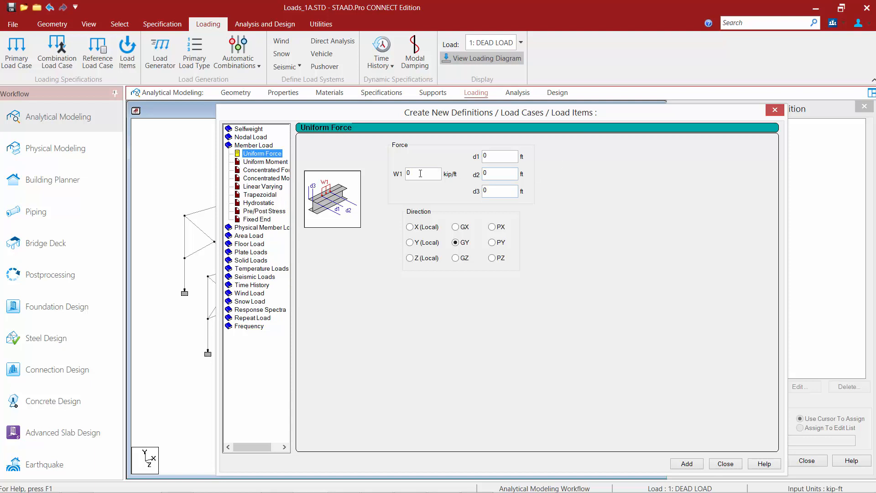
drag(419, 174, 380, 177)
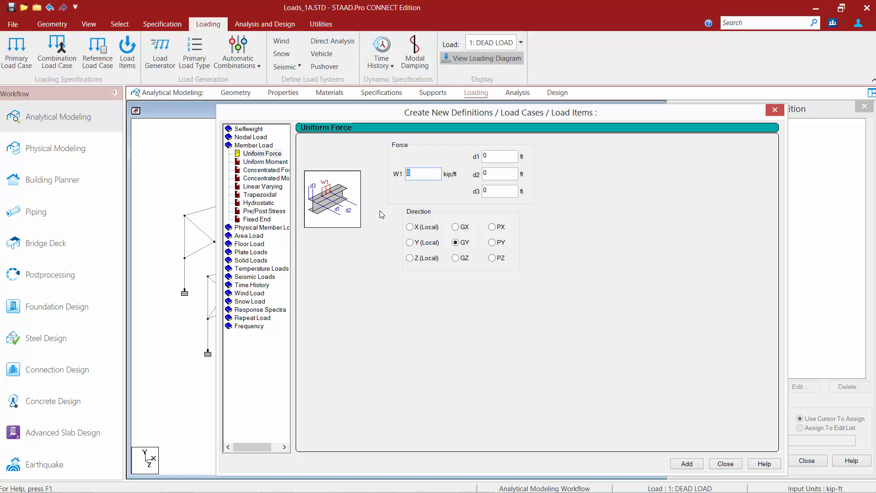
text(-0.03)
click(687, 464)
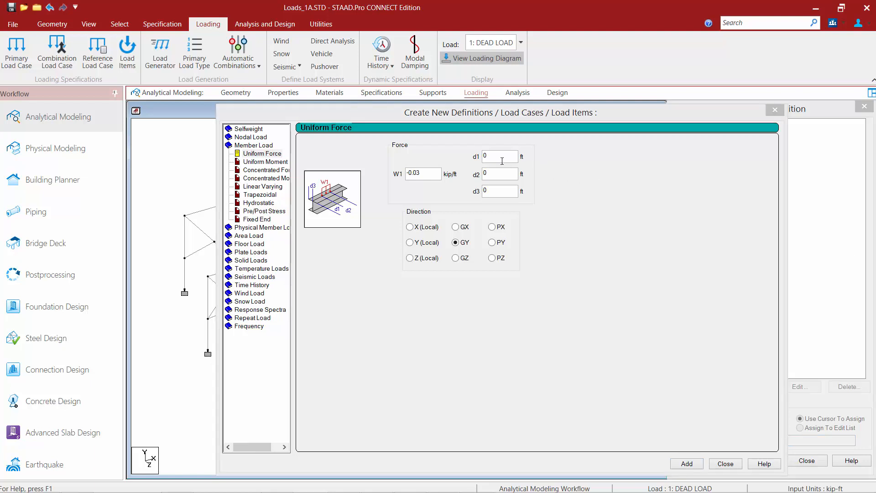
Step: Add a trapezoidal GY member load with W1 -0.04 and W2 -0.03 kip/ft, and finish creating load items
click(262, 195)
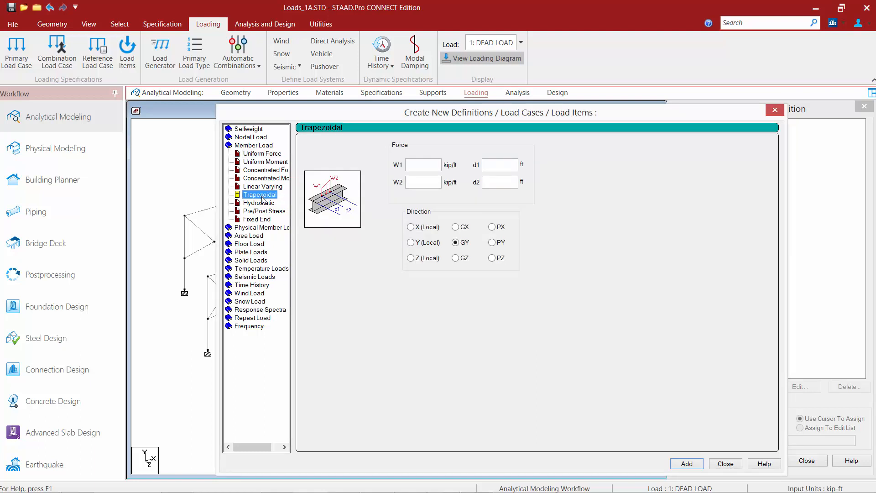
click(420, 167)
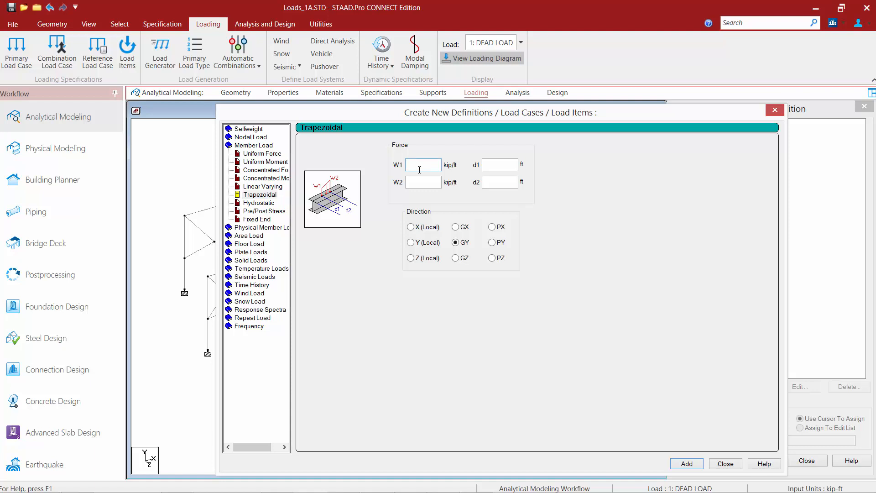
text(-0.04)
click(422, 183)
text(-0.03)
click(699, 466)
click(722, 465)
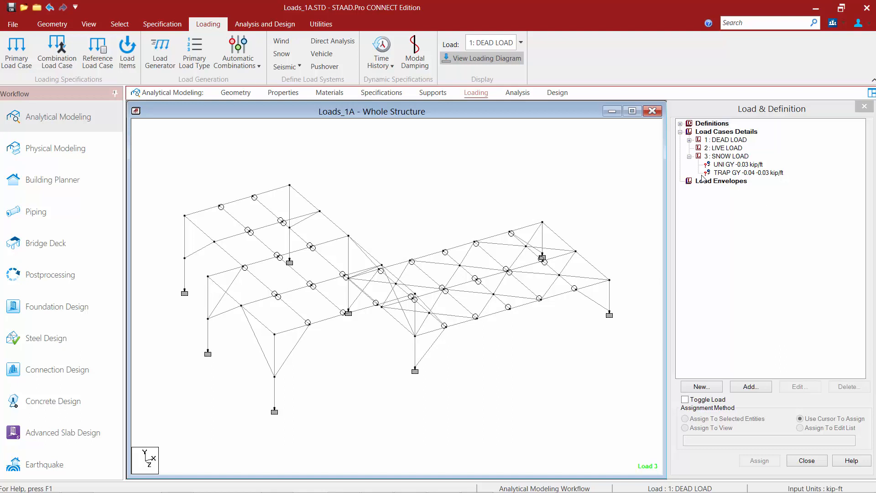
Step: Assign the uniform -0.03 kip/ft snow load to the outer three beams on each of the lower roof's three longitudinal lines, using the selected-beams method
click(719, 166)
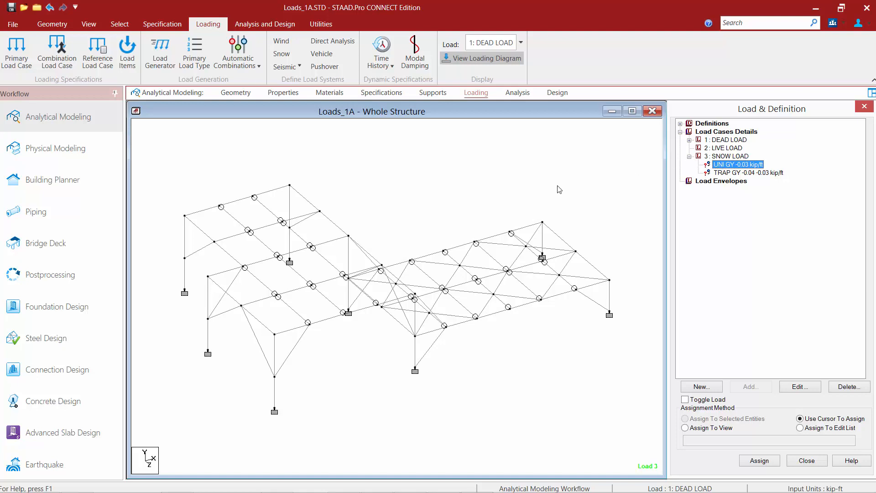
click(465, 249)
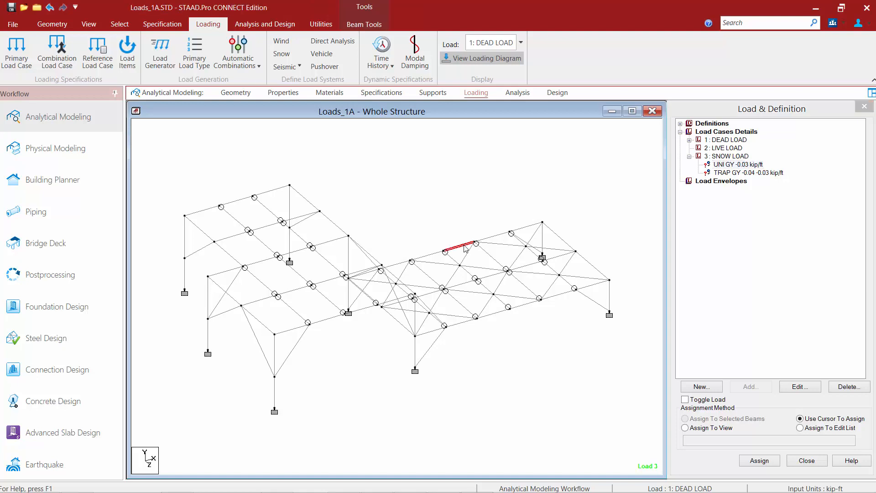
ctrl+click(496, 237)
ctrl+click(522, 230)
ctrl+click(494, 275)
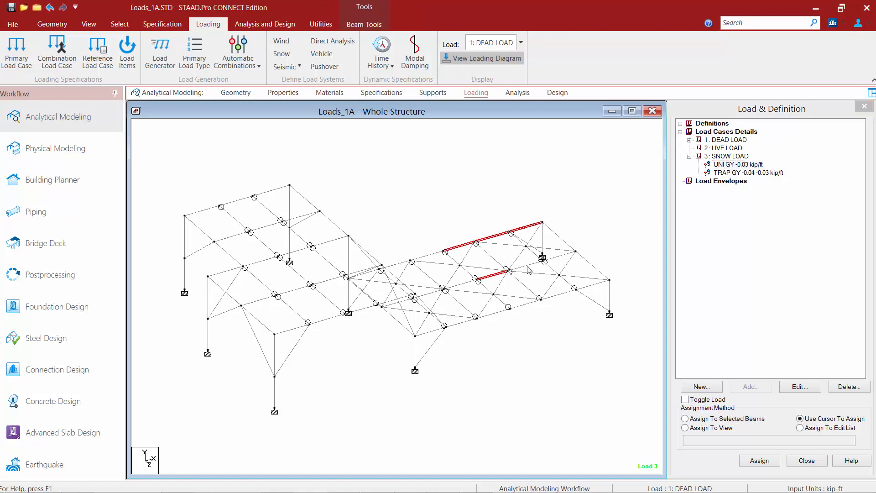
ctrl+click(528, 263)
ctrl+click(559, 257)
ctrl+click(525, 303)
ctrl+click(553, 298)
ctrl+click(586, 291)
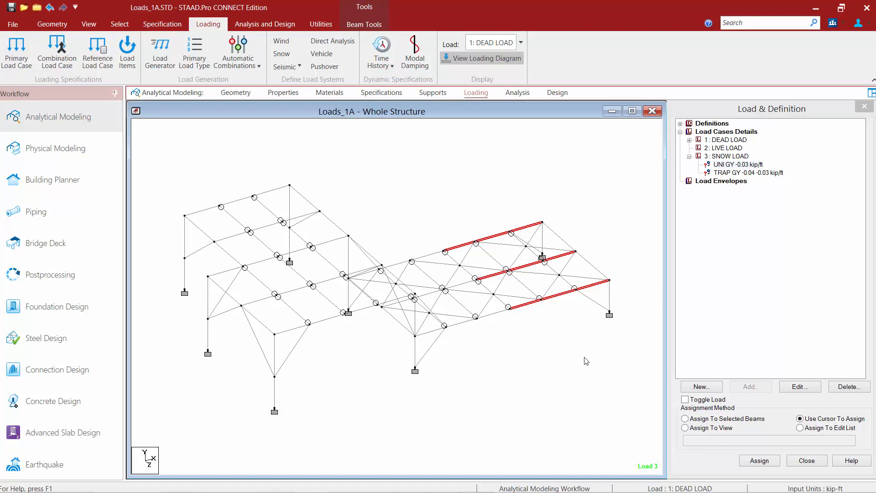
click(696, 422)
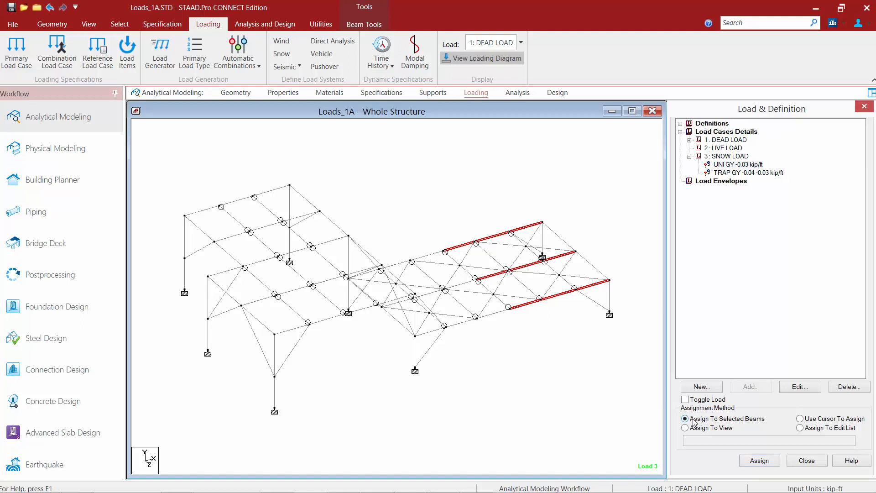
click(760, 461)
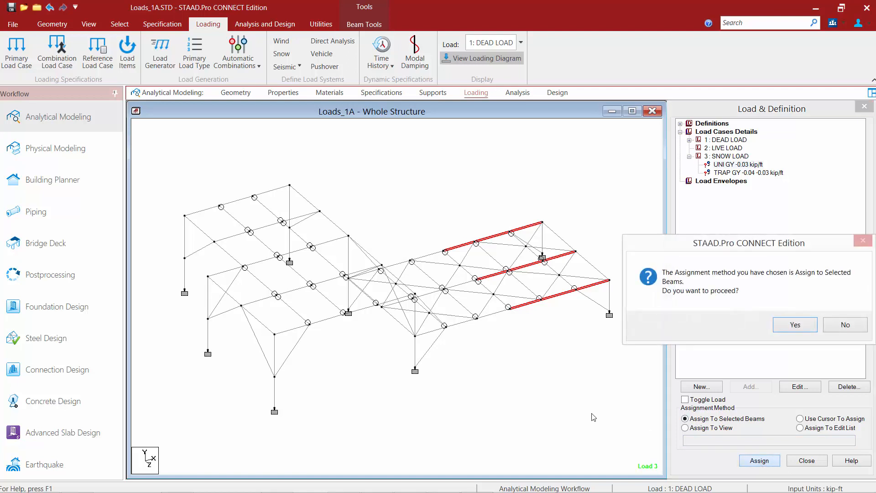
click(788, 327)
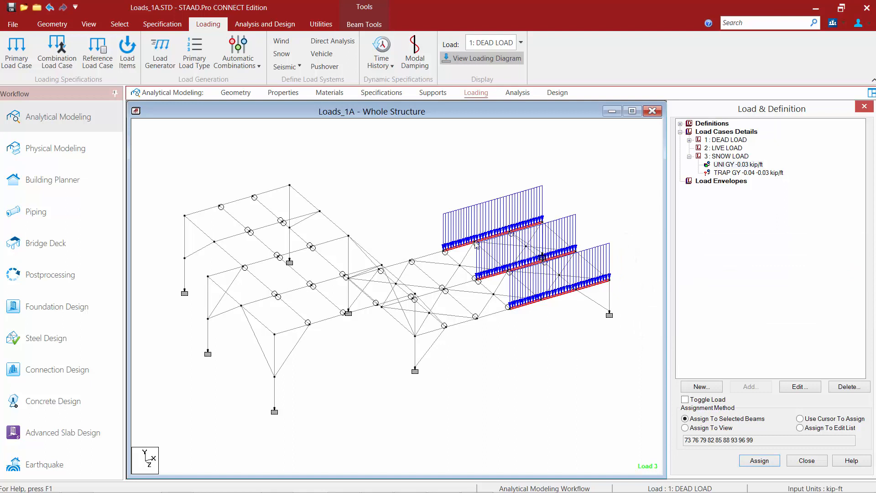
Step: Turn the loading diagram off and back on to check the snow load, and clear the beam selection
click(459, 59)
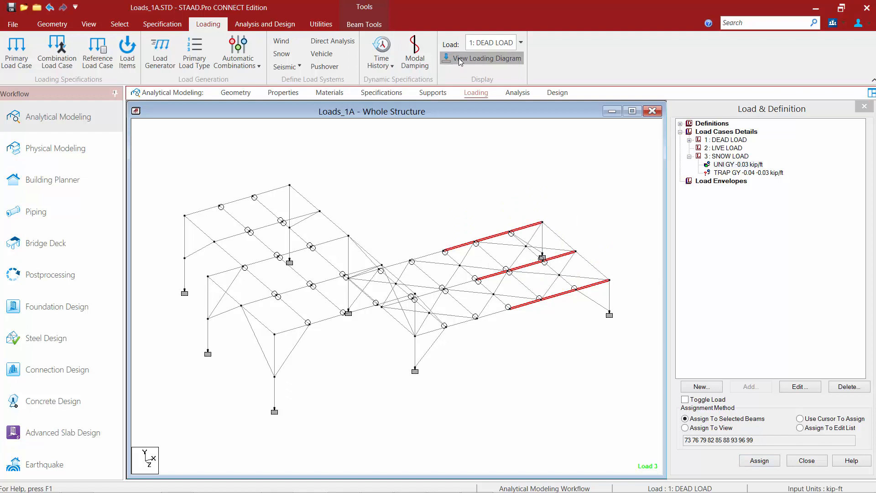
click(459, 59)
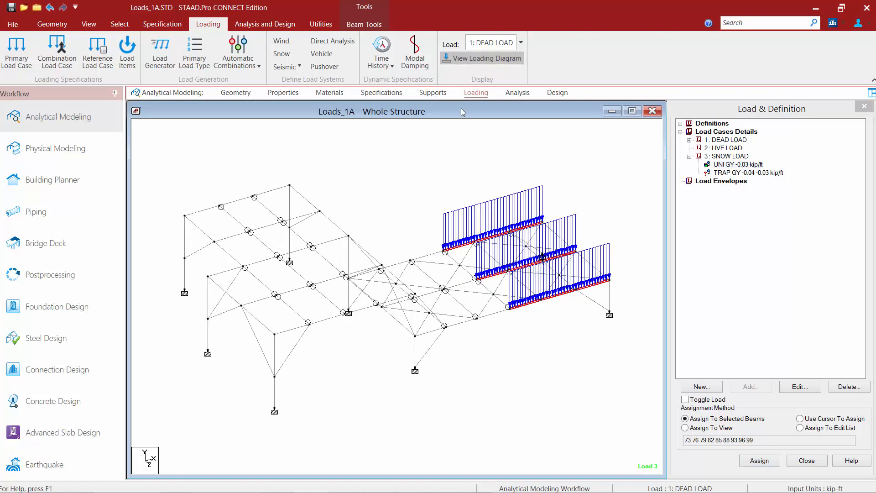
click(455, 155)
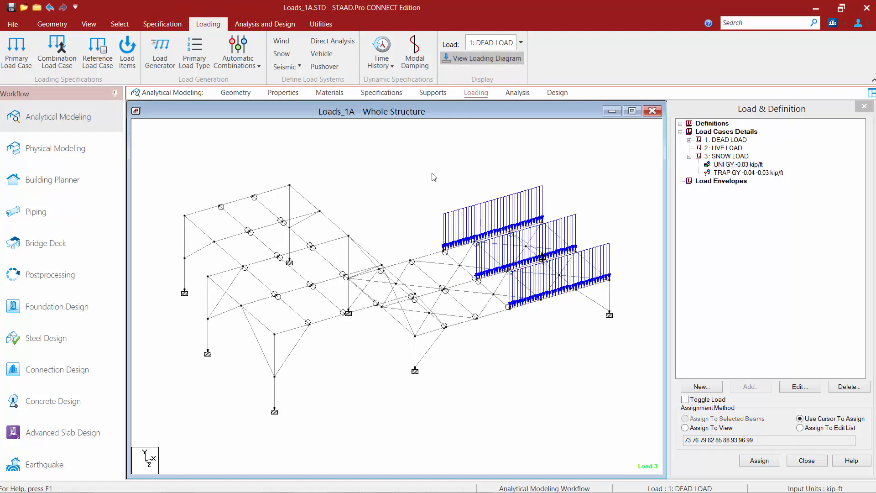
Step: Assign the trapezoidal snow load to the three lower-roof longitudinal beams directly inward of the uniformly loaded ones, and clear the selection
click(731, 173)
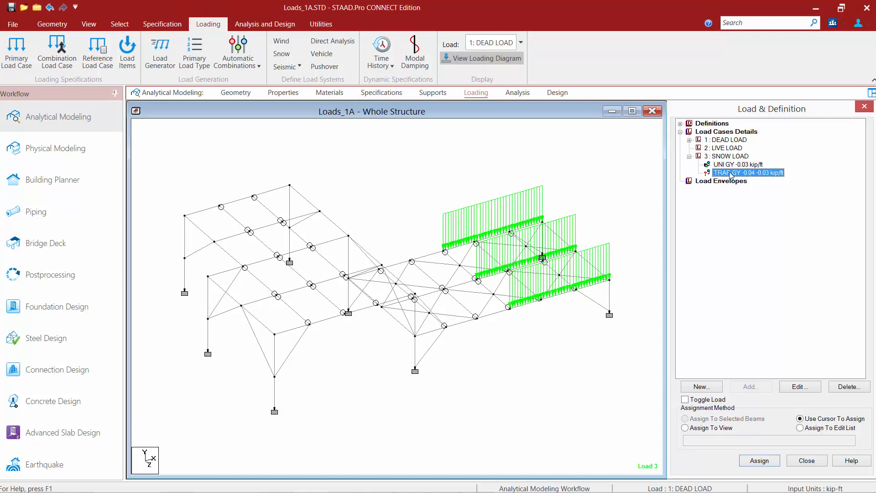
click(431, 257)
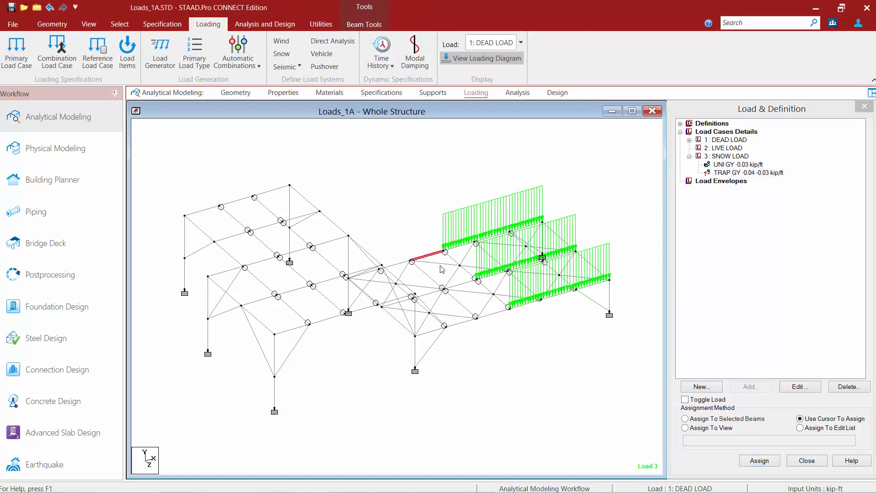
click(461, 285)
click(492, 314)
click(697, 416)
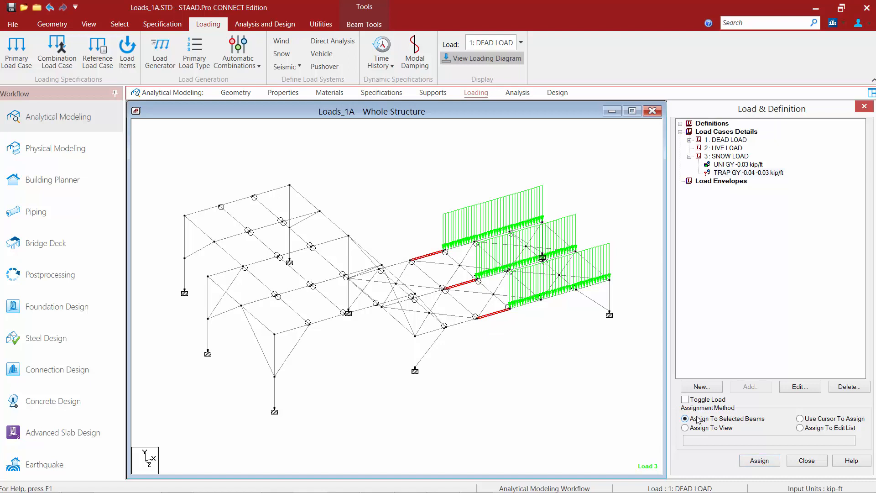
click(767, 461)
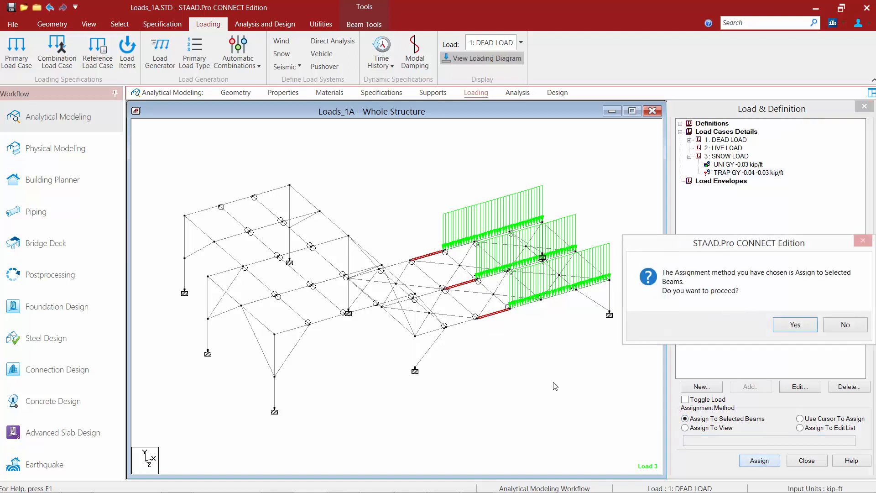
click(793, 325)
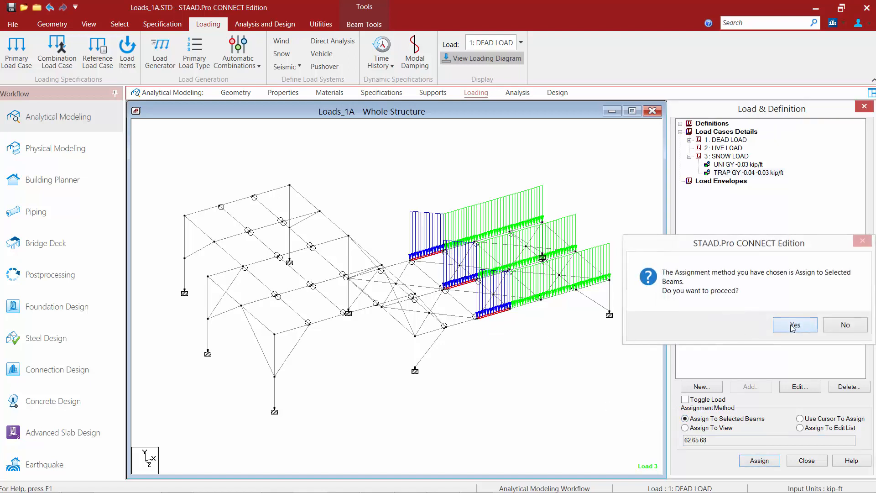
click(512, 337)
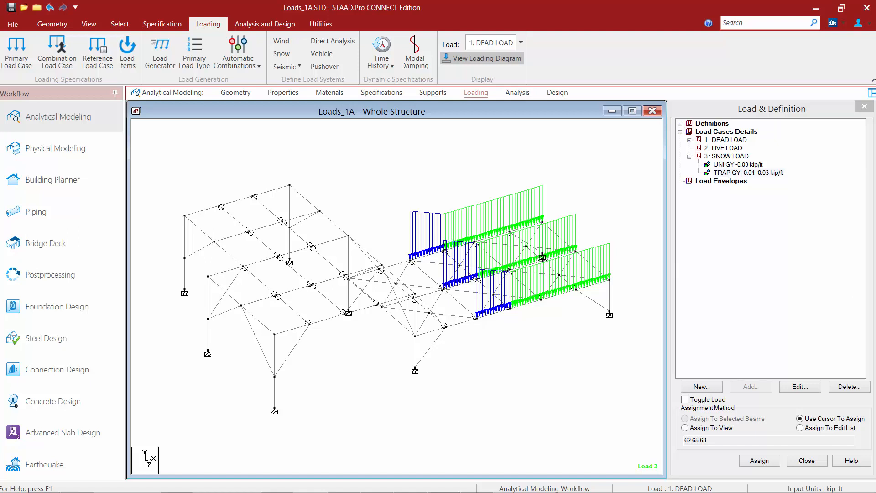
Step: Start a new hydrostatic member load item in the SNOW LOAD case
click(726, 156)
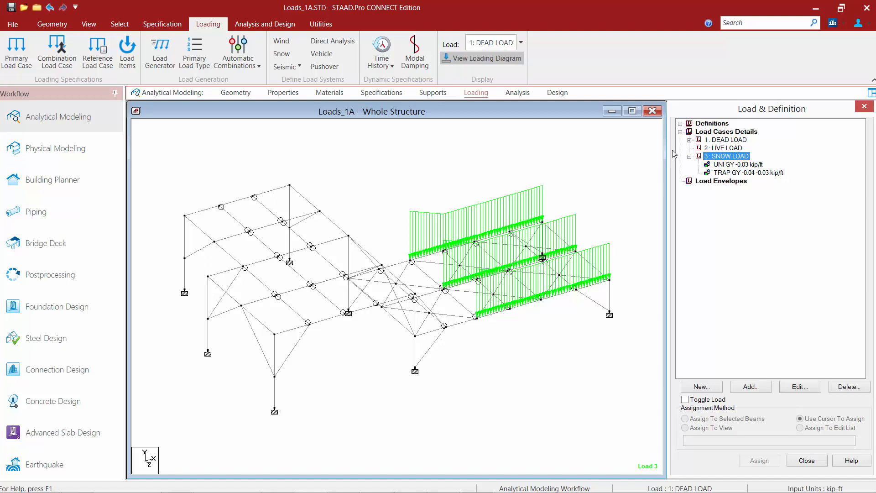
click(127, 64)
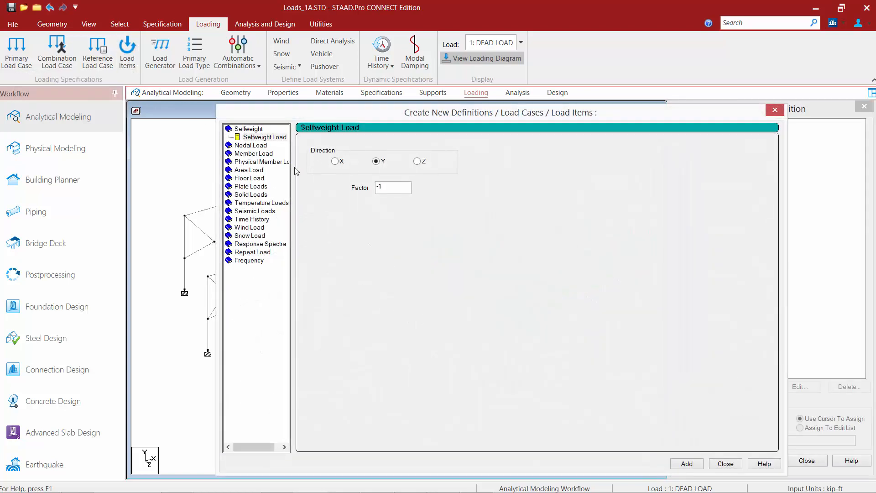
click(251, 153)
click(258, 203)
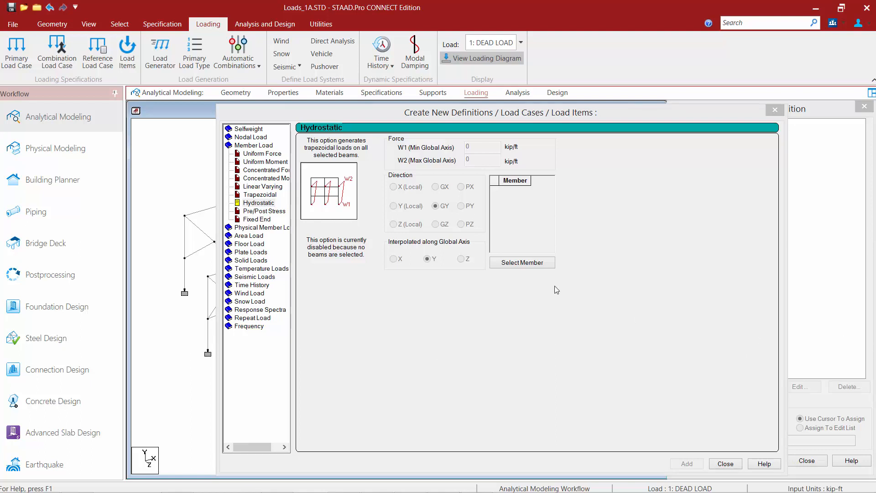
Step: Start the member selection for the hydrostatic load and pick the two beams inward of the trapezoidal load on each lower-roof longitudinal line
click(520, 263)
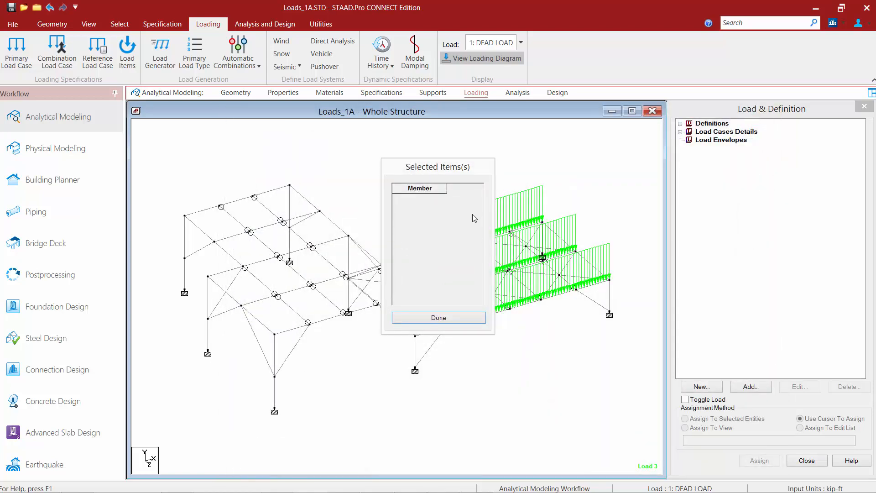
drag(448, 166, 682, 167)
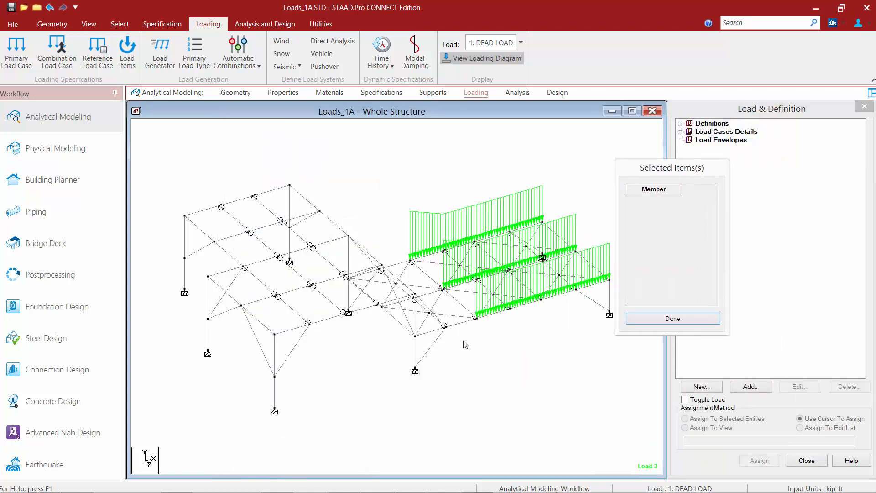
click(448, 328)
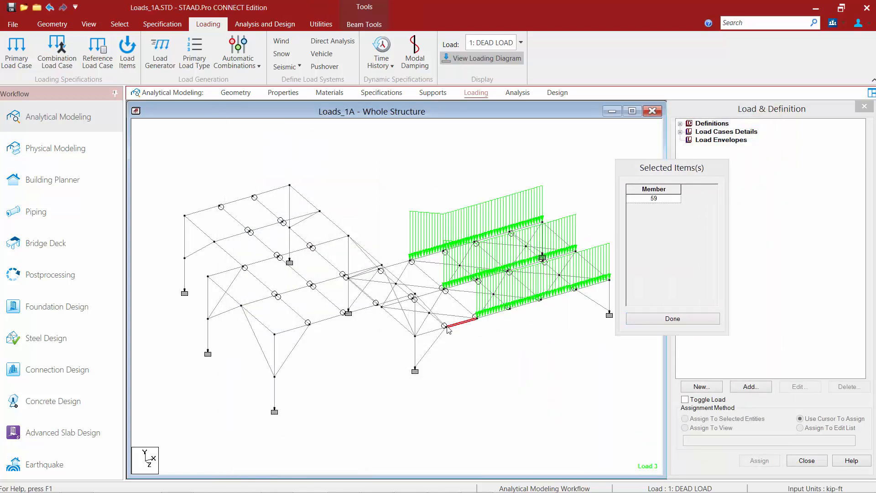
click(434, 330)
click(431, 293)
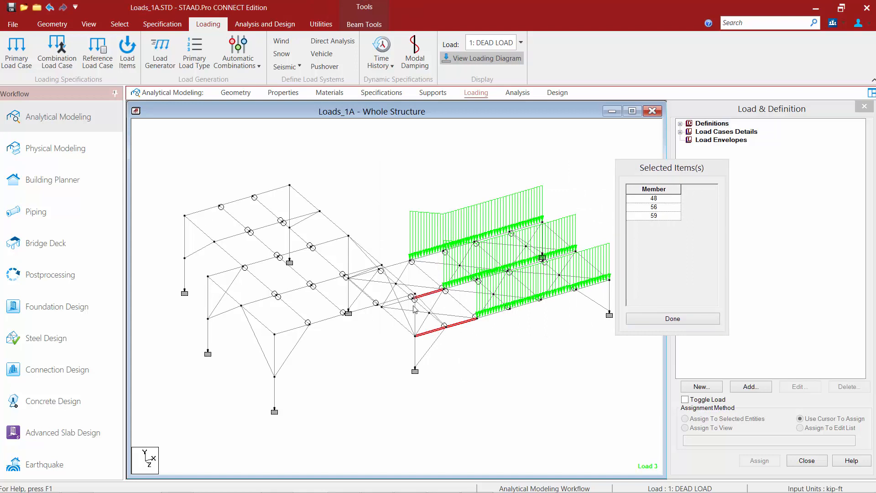
click(406, 301)
click(400, 265)
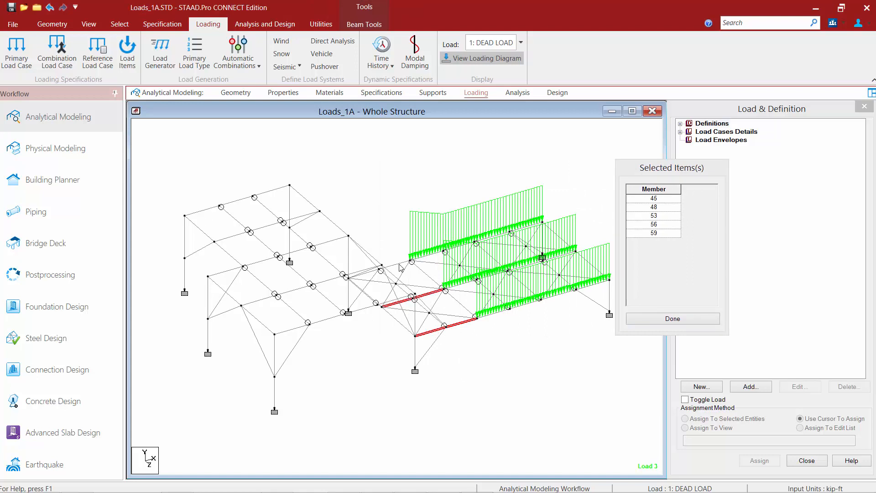
click(399, 264)
Step: Remove the stray inclined members near the far line's inner beam from the selection and accept members 42, 45, 48, 53, 56 and 59
click(371, 272)
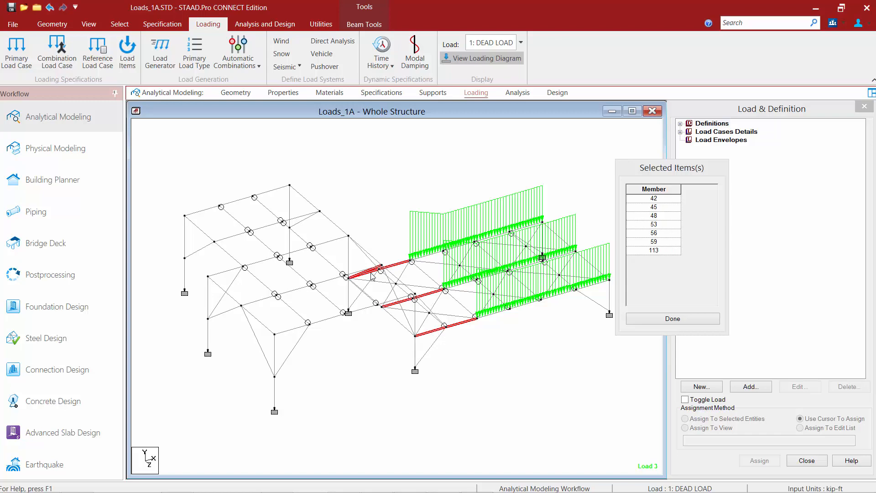
click(371, 274)
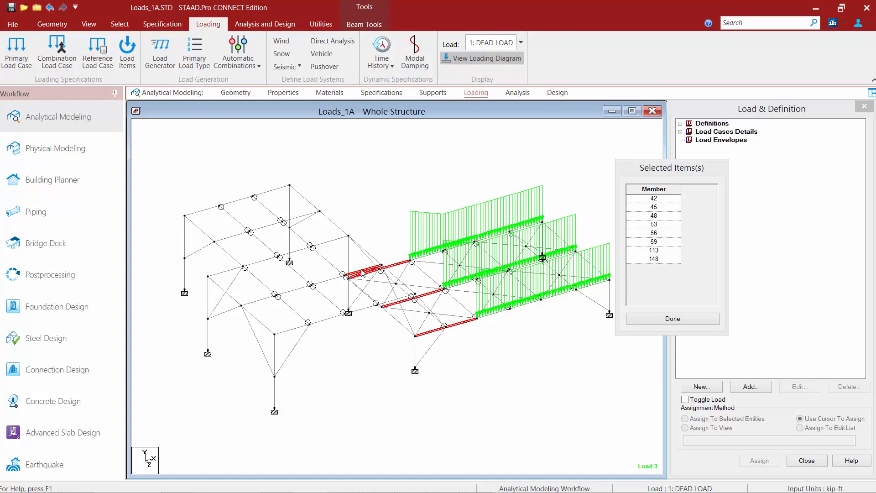
click(361, 270)
scroll(370, 280, up, 3)
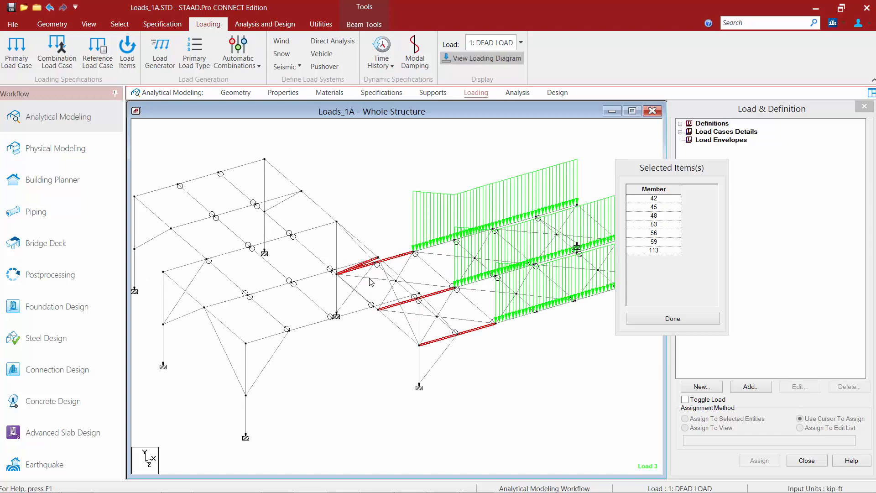
scroll(370, 278, up, 2)
click(343, 251)
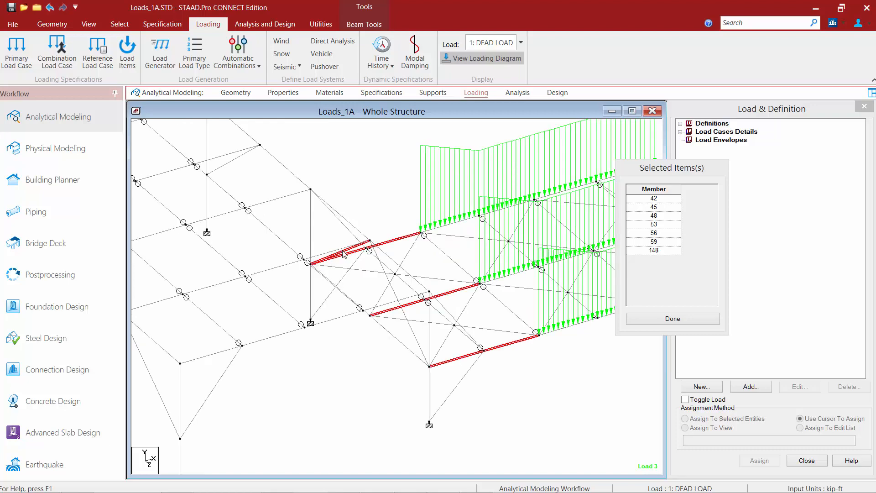
click(337, 253)
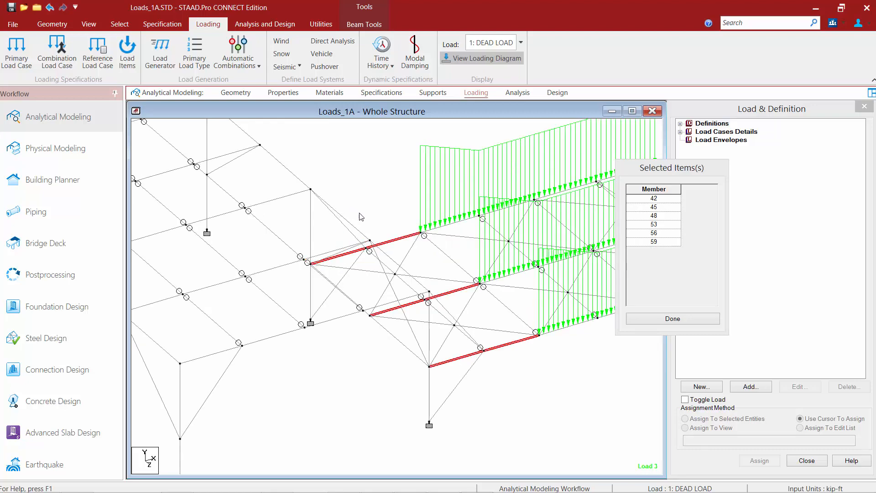
click(657, 323)
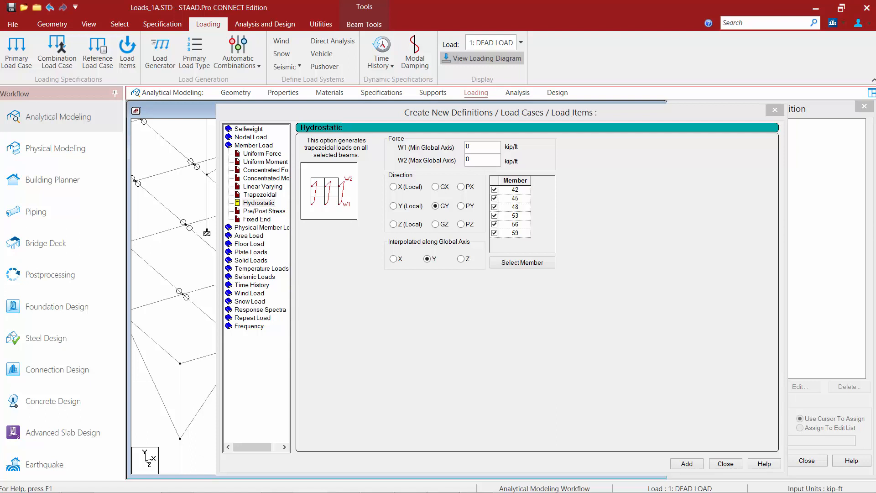
Step: Add the hydrostatic load in GY with W1 -0.08 kip/ft and W2 -0.04 kip/ft, interpolated along global X
click(450, 149)
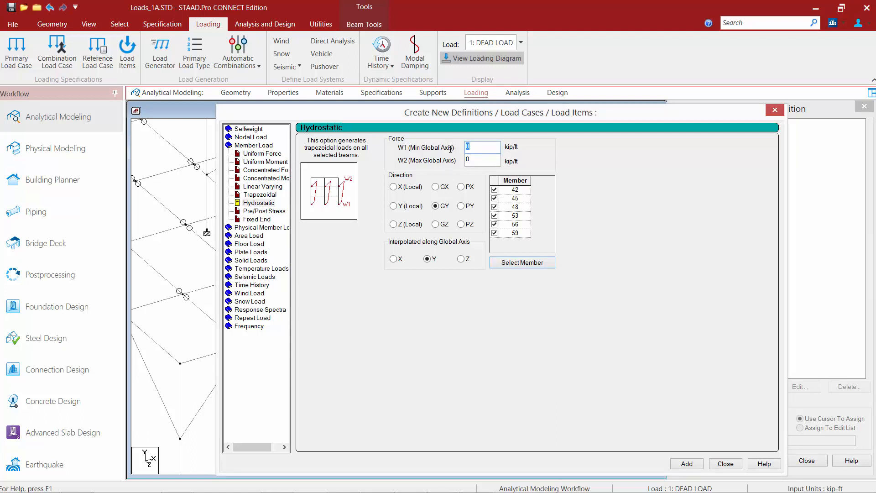
text(-0.08)
double_click(458, 159)
text(-0.04)
click(394, 259)
click(727, 466)
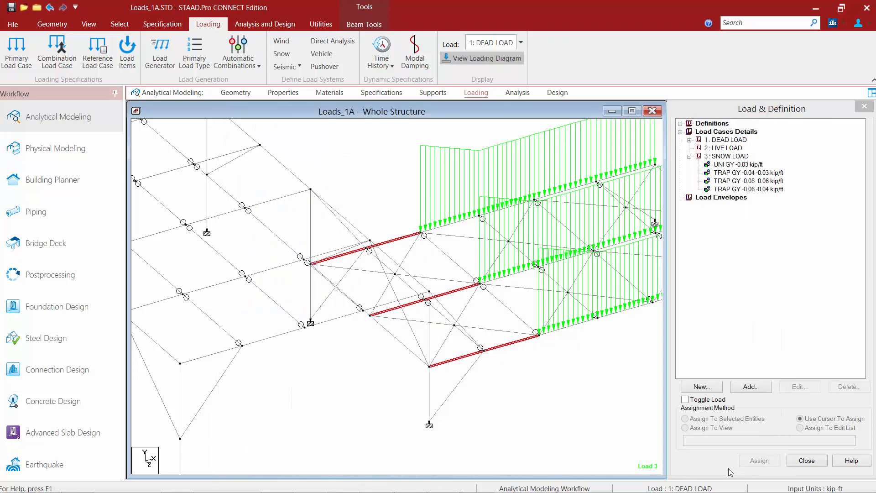
Step: Check the beams of the -0.06 to -0.04 kip/ft trapezoidal load in the whole-structure view, with the beam selection cleared
click(730, 189)
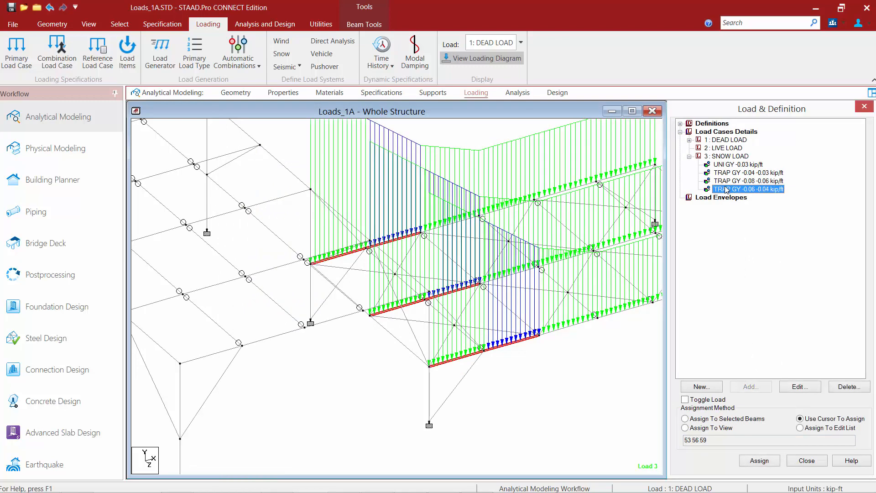
click(88, 24)
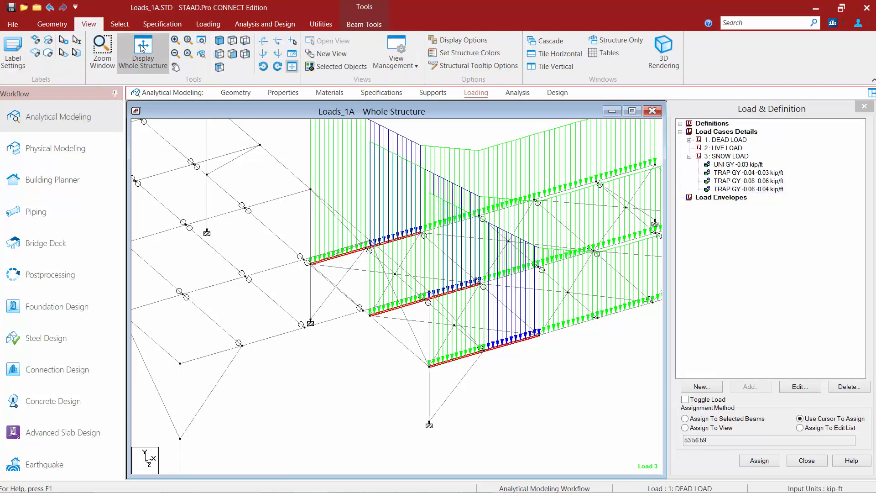
click(140, 48)
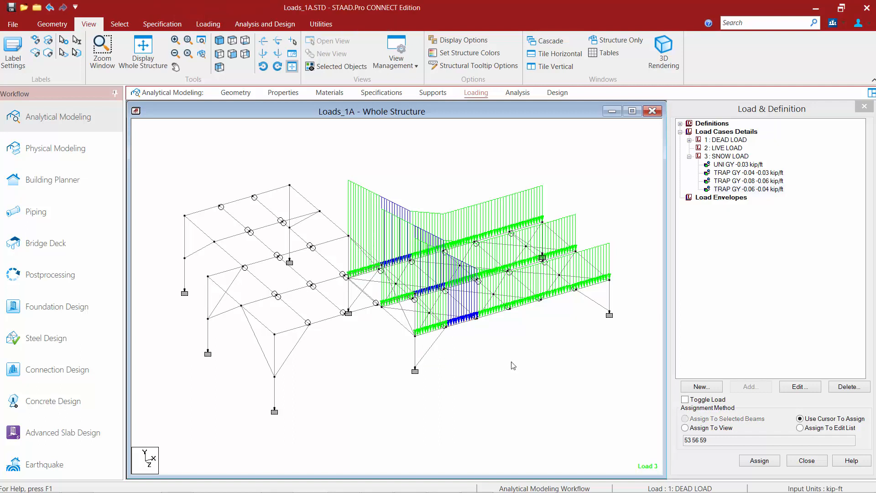
click(734, 189)
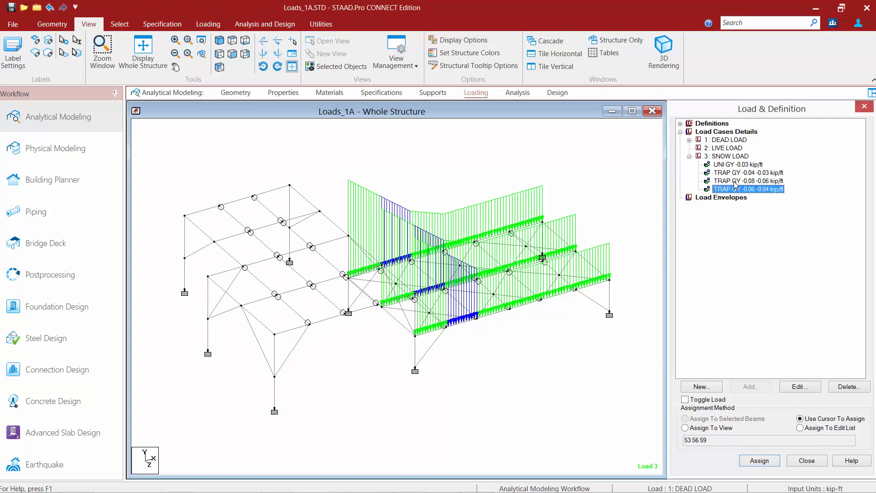